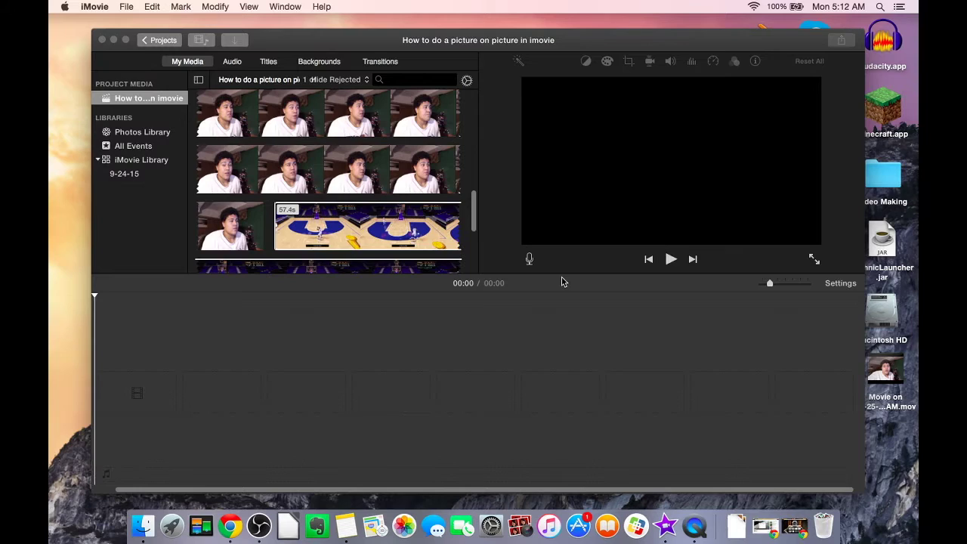
# Scroll down to the basketball footage and select a 5.2-second range of it
pyautogui.click(343, 139)
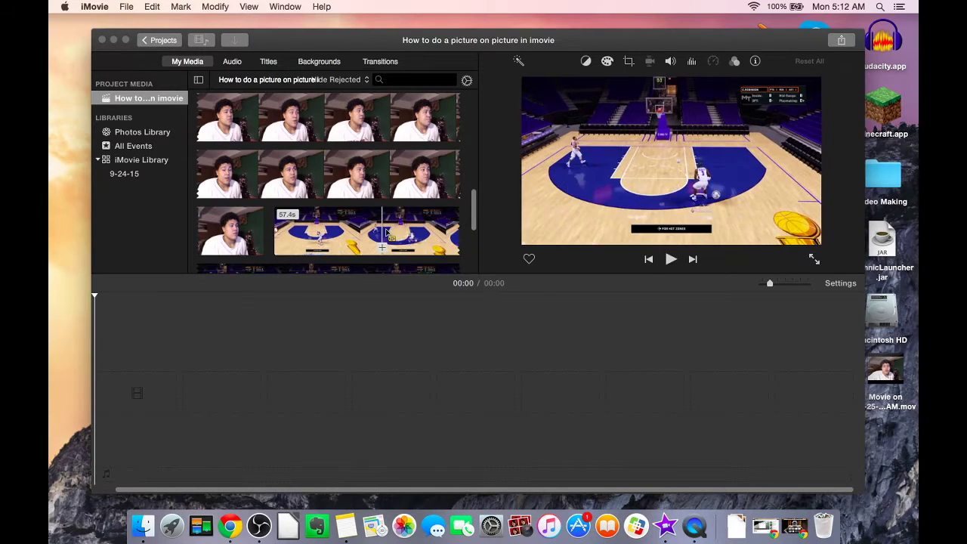
pyautogui.scroll(-1, 401, 233)
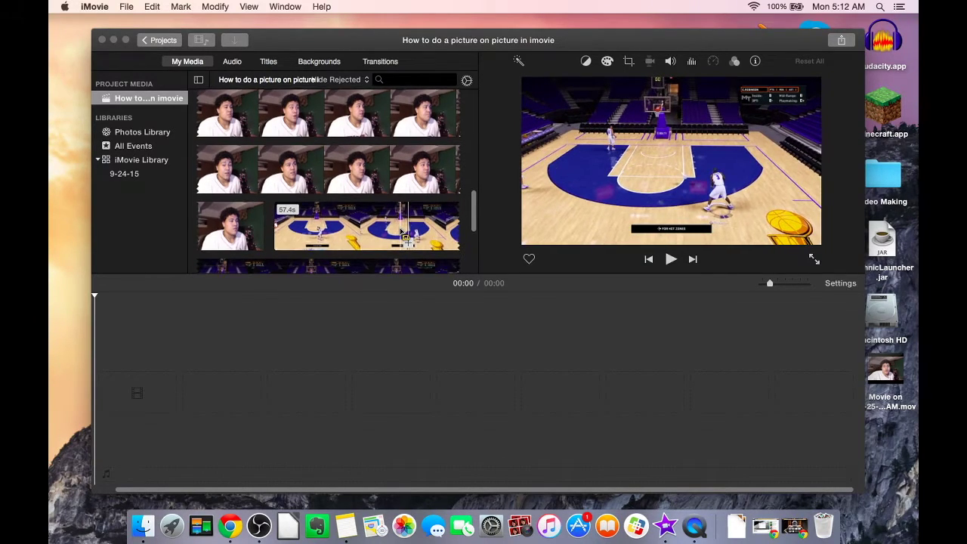
pyautogui.scroll(-5, 378, 219)
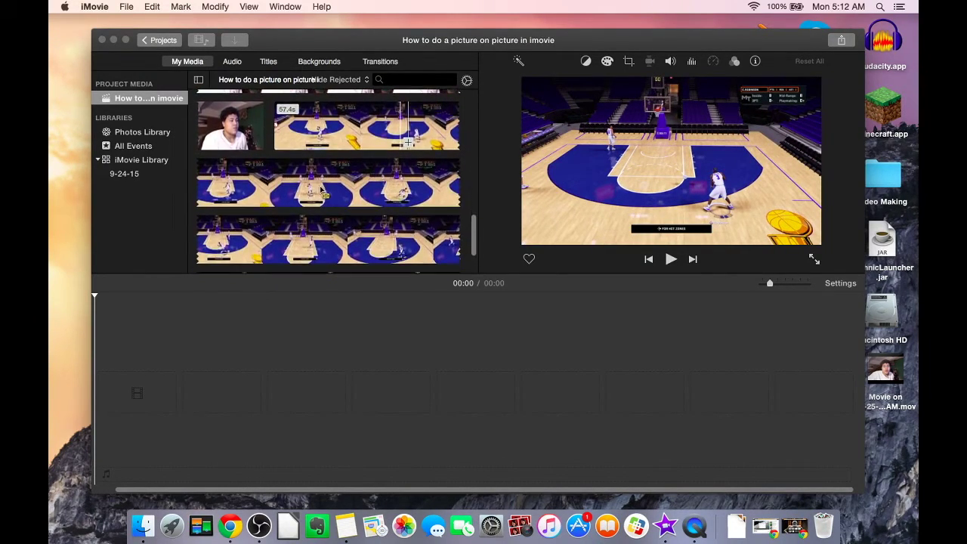
pyautogui.moveTo(320, 189); pyautogui.dragTo(228, 378)
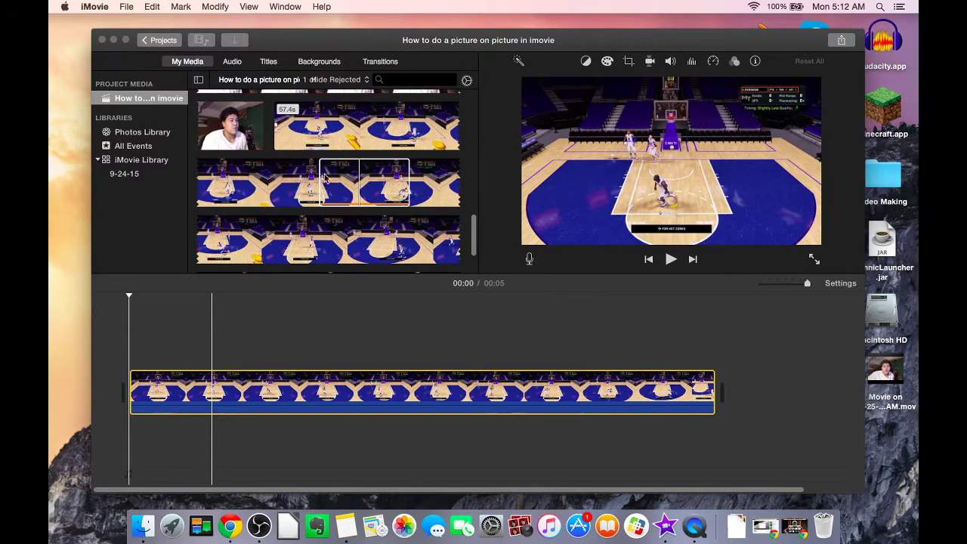
# Add the 5.2-second basketball range to the timeline, zoom in, and drop its volume to 0%
pyautogui.click(377, 180)
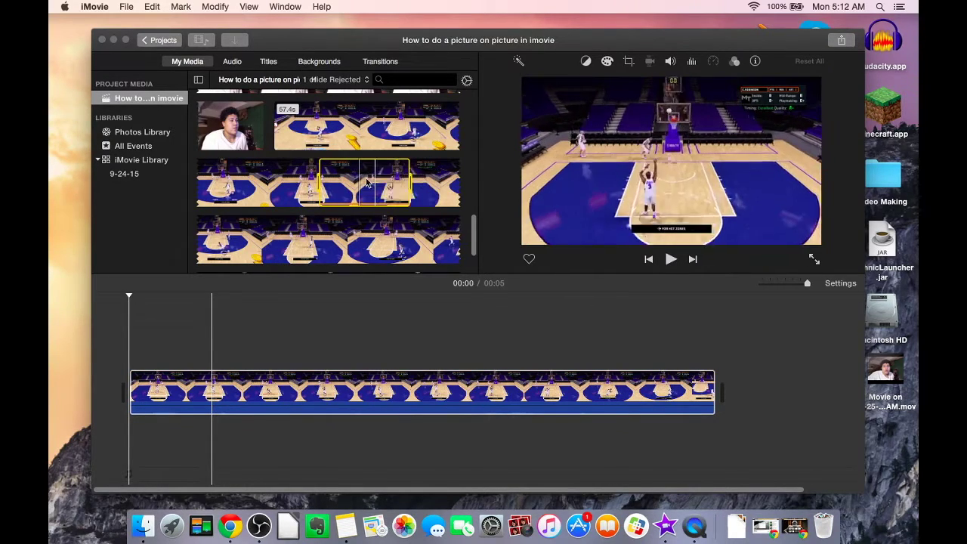
pyautogui.click(612, 394)
pyautogui.click(621, 393)
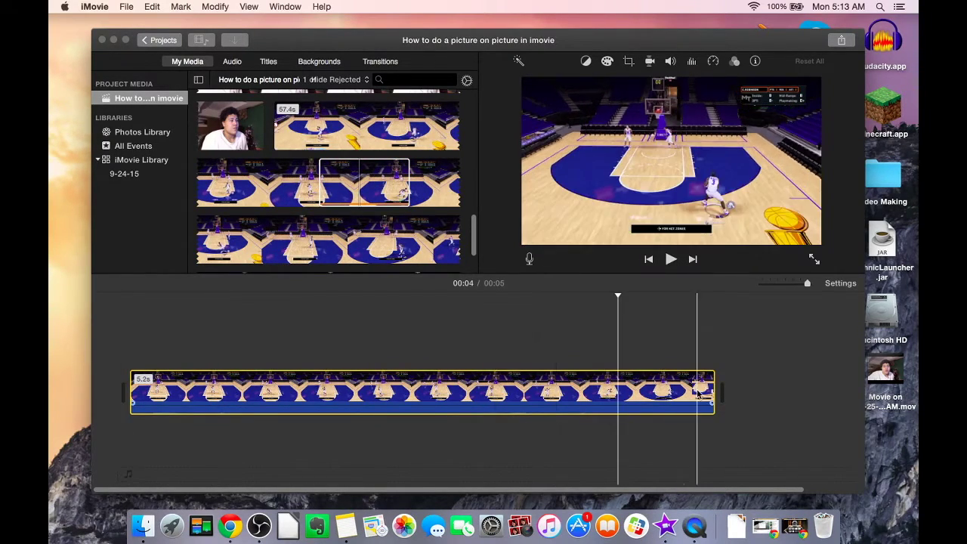
pyautogui.moveTo(783, 283); pyautogui.dragTo(800, 283)
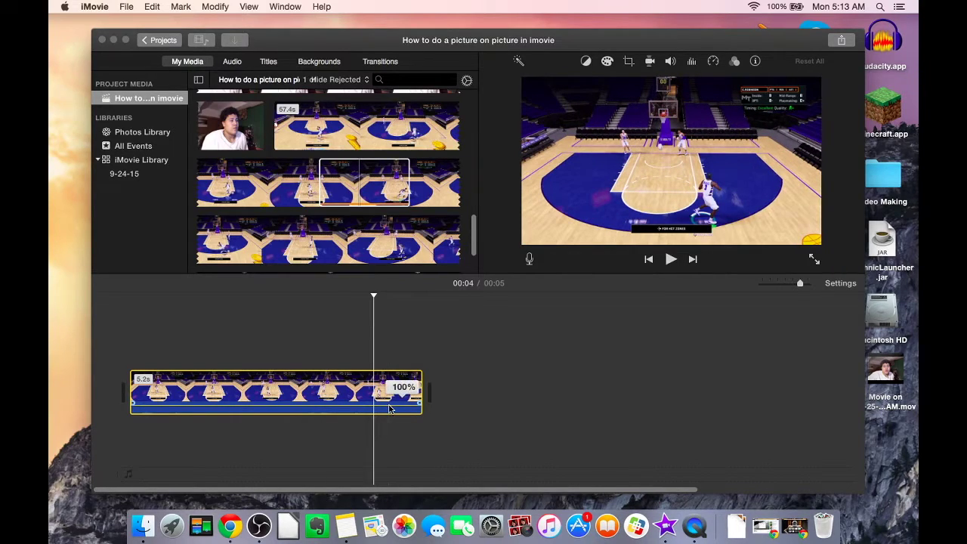
pyautogui.moveTo(390, 408); pyautogui.dragTo(392, 412)
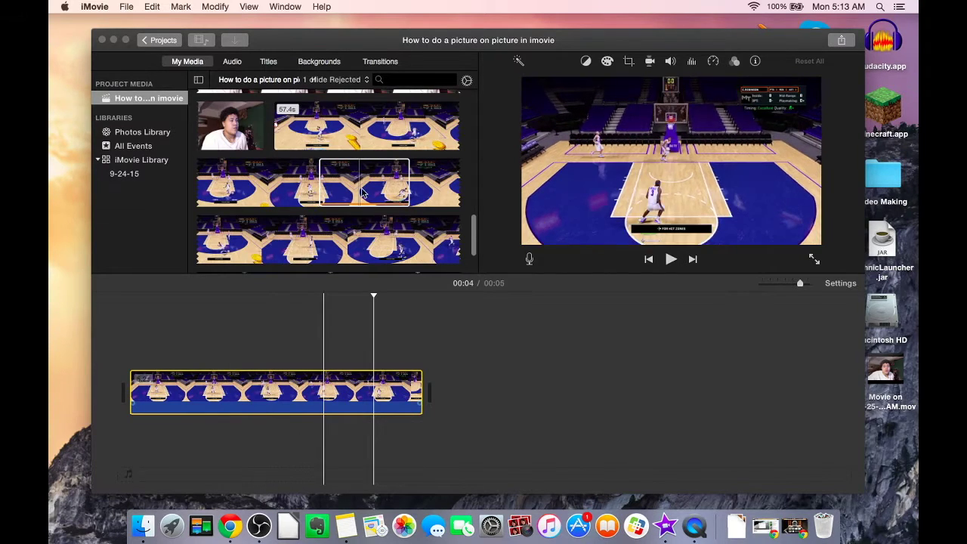
pyautogui.scroll(5, 268, 189)
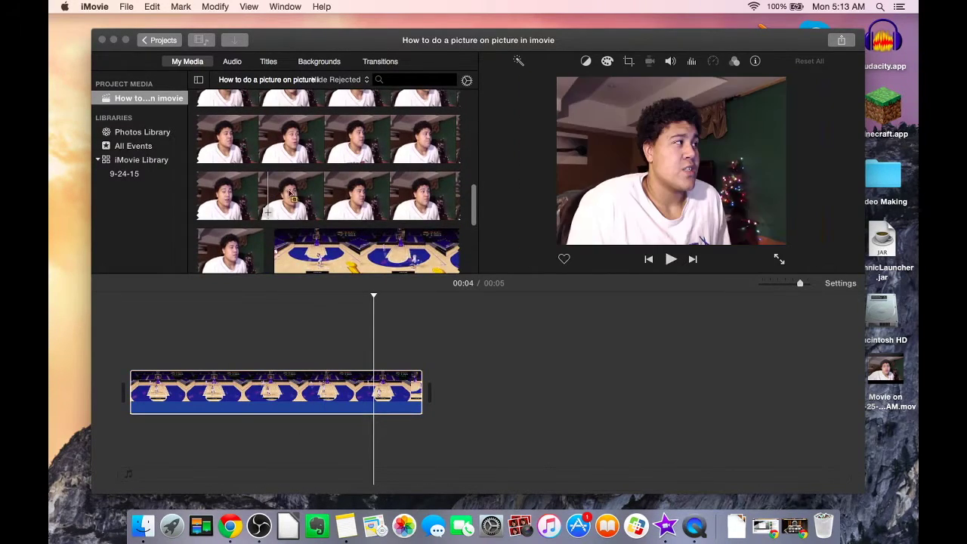
# Connect a webcam clip above the basketball clip and trim its end to 5.2 seconds
pyautogui.moveTo(279, 195); pyautogui.dragTo(135, 339)
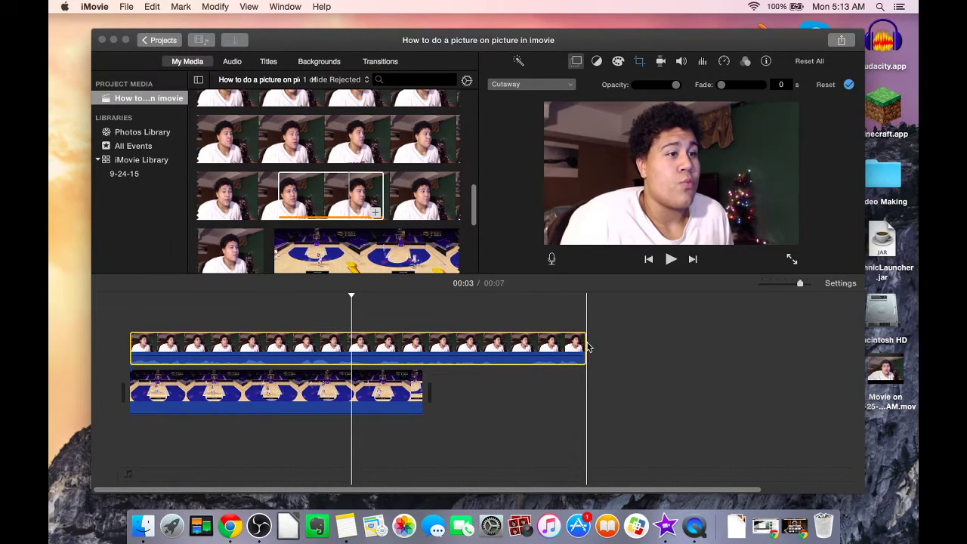
pyautogui.moveTo(583, 346); pyautogui.dragTo(521, 347)
pyautogui.moveTo(446, 349); pyautogui.dragTo(422, 347)
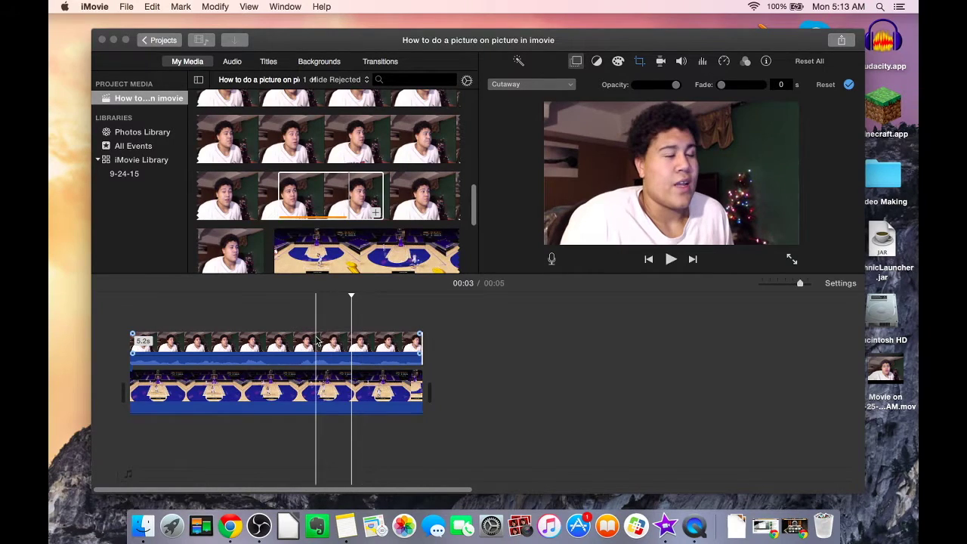
pyautogui.click(287, 386)
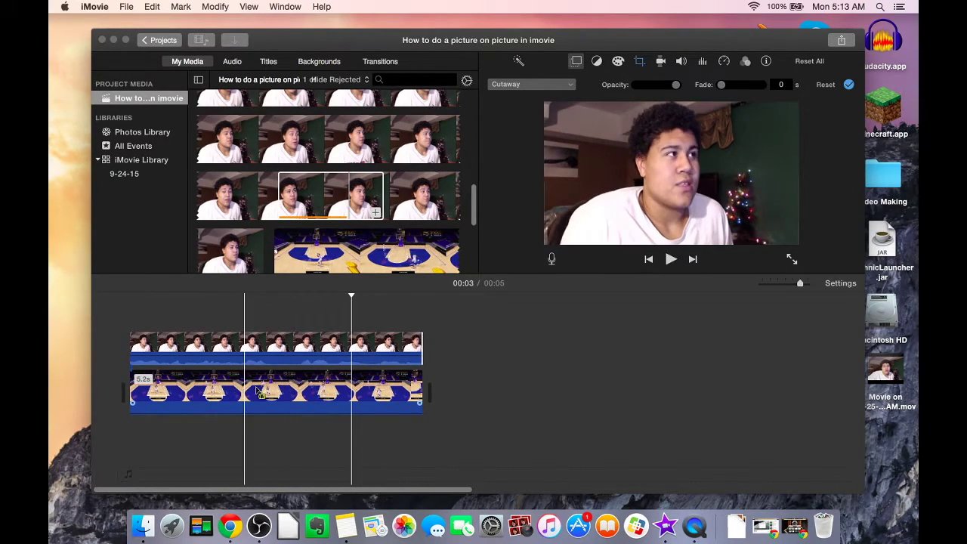
pyautogui.click(298, 346)
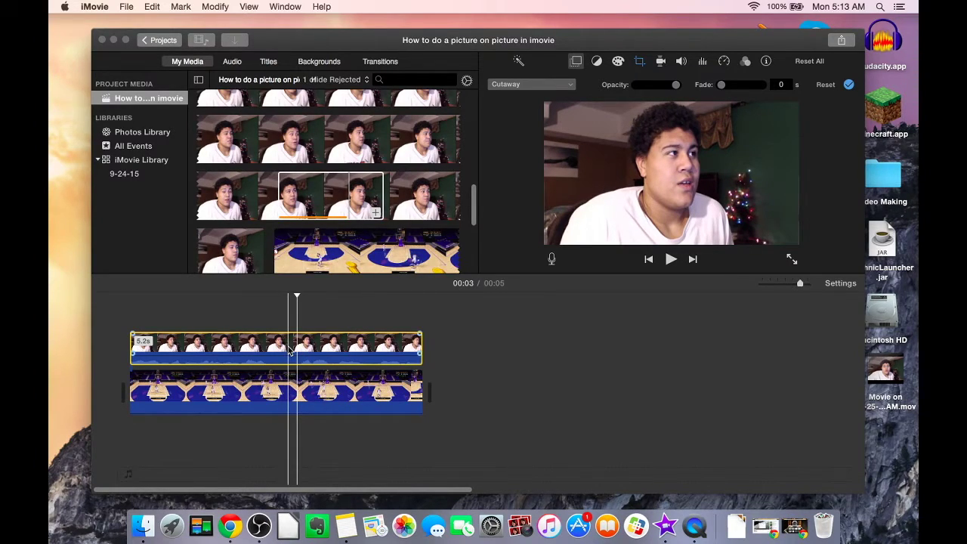
# Select the webcam clip, show its video overlay settings, and open the Cutaway style menu
pyautogui.click(280, 389)
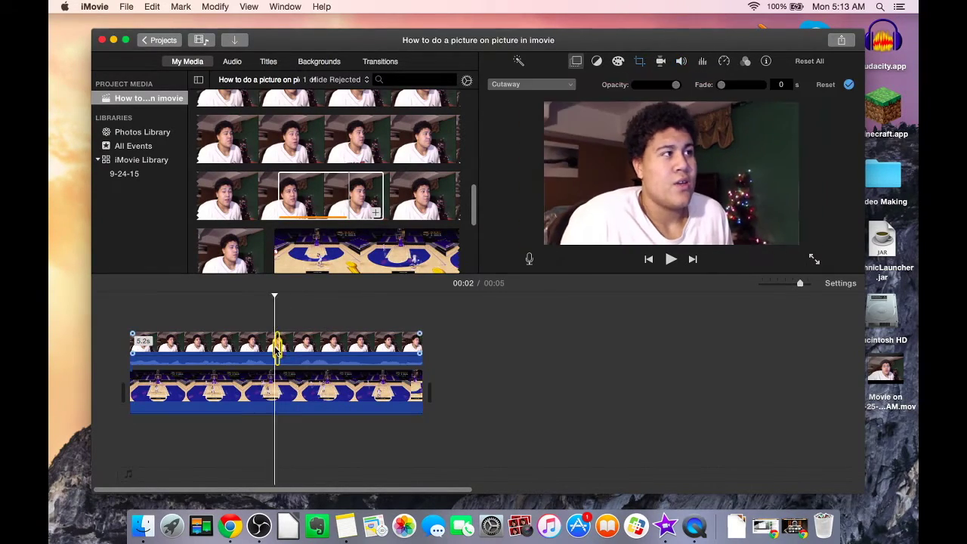
pyautogui.click(293, 371)
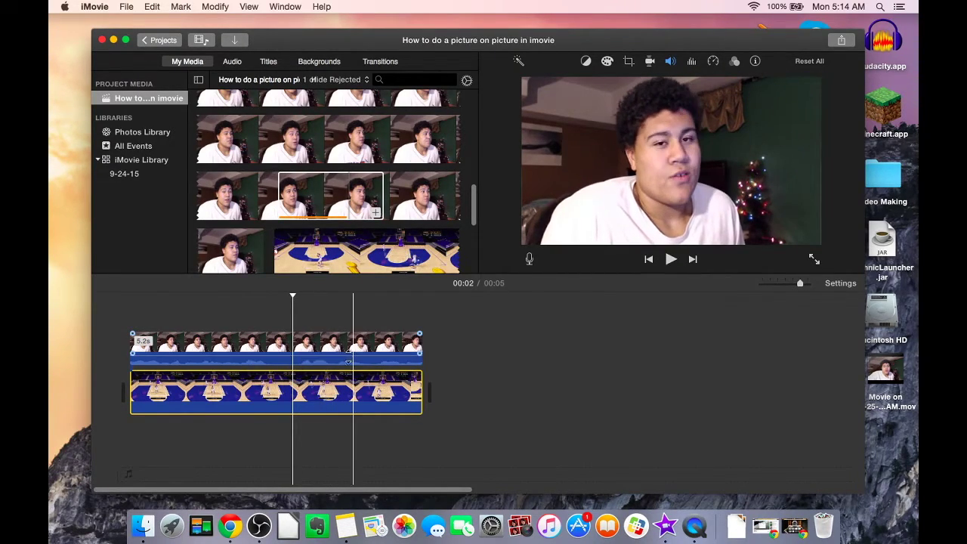
pyautogui.click(352, 349)
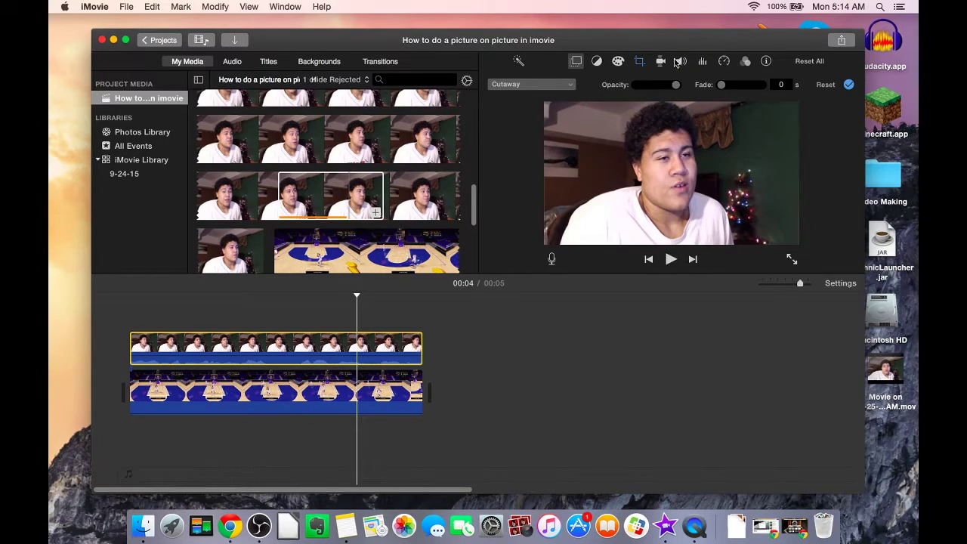
pyautogui.click(575, 62)
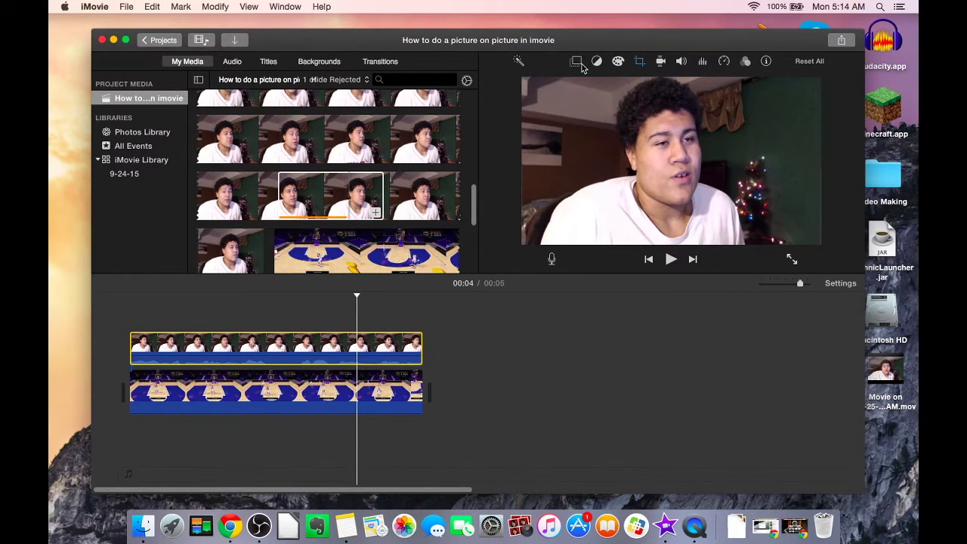
pyautogui.click(576, 64)
pyautogui.click(575, 63)
pyautogui.click(576, 63)
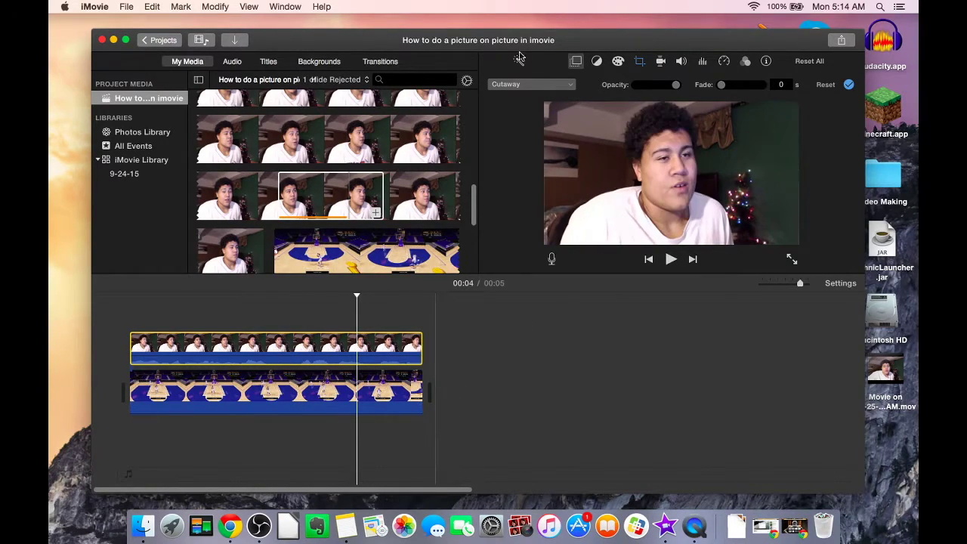
pyautogui.click(533, 87)
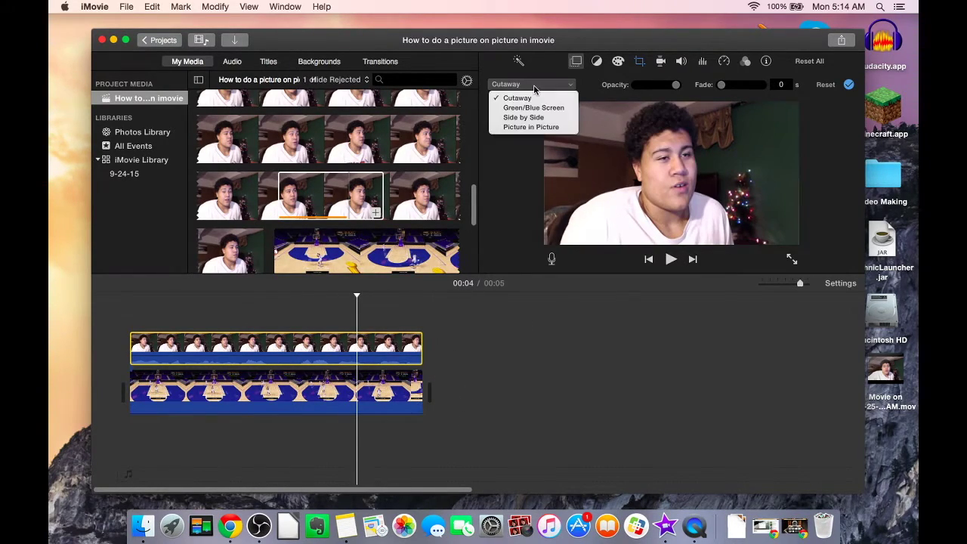
# Switch the webcam overlay to Picture in Picture and place the inset in the top-right corner
pyautogui.click(525, 127)
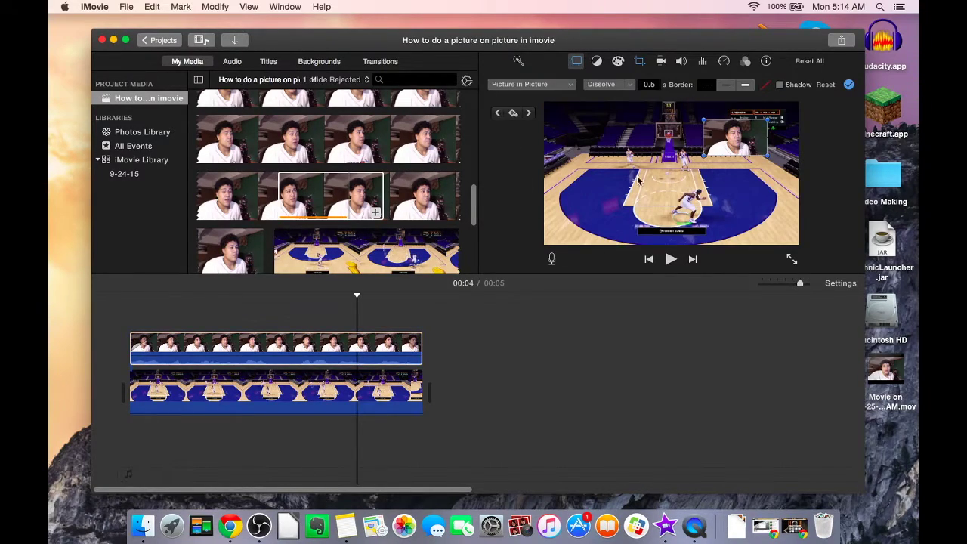
pyautogui.moveTo(702, 141); pyautogui.dragTo(578, 143)
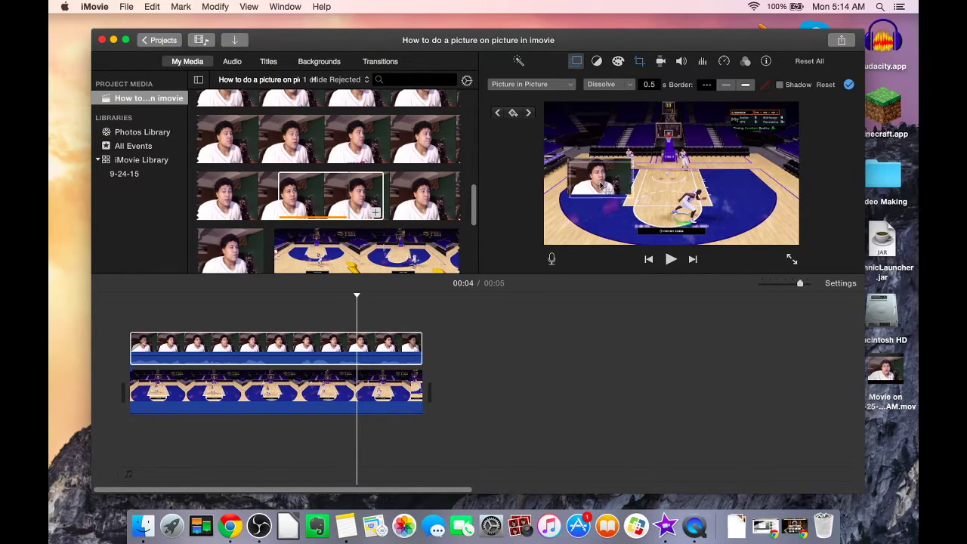
pyautogui.moveTo(602, 185); pyautogui.dragTo(758, 140)
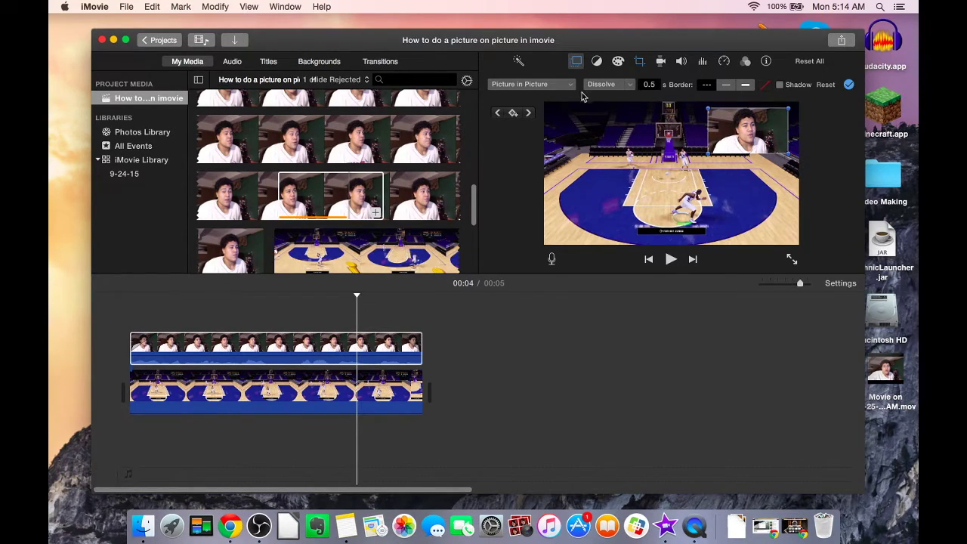
# Give the webcam inset a solid border at the thickest line width
pyautogui.click(745, 84)
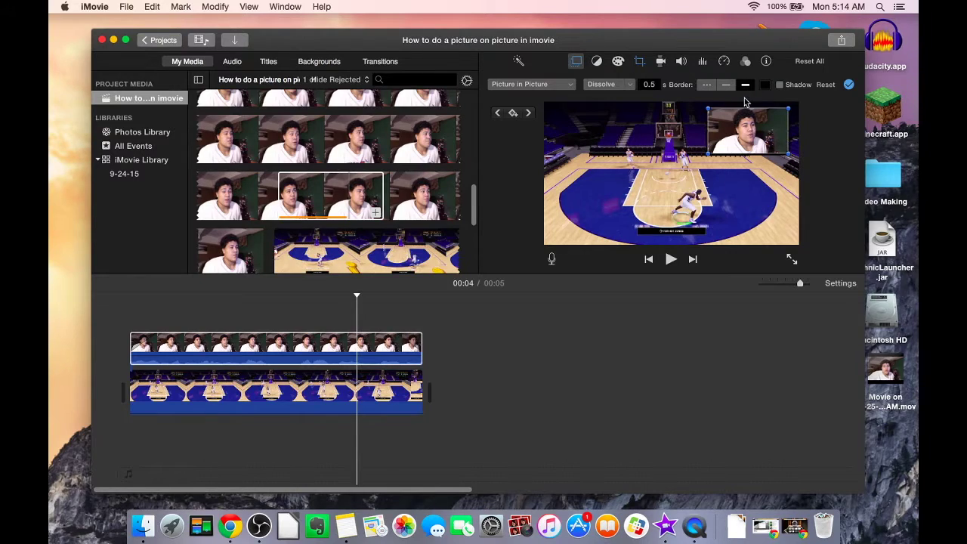
pyautogui.click(725, 85)
pyautogui.click(707, 86)
pyautogui.click(738, 86)
pyautogui.click(744, 86)
# Colour the inset's border yellow-green and nudge the inset into the top-right corner
pyautogui.click(764, 85)
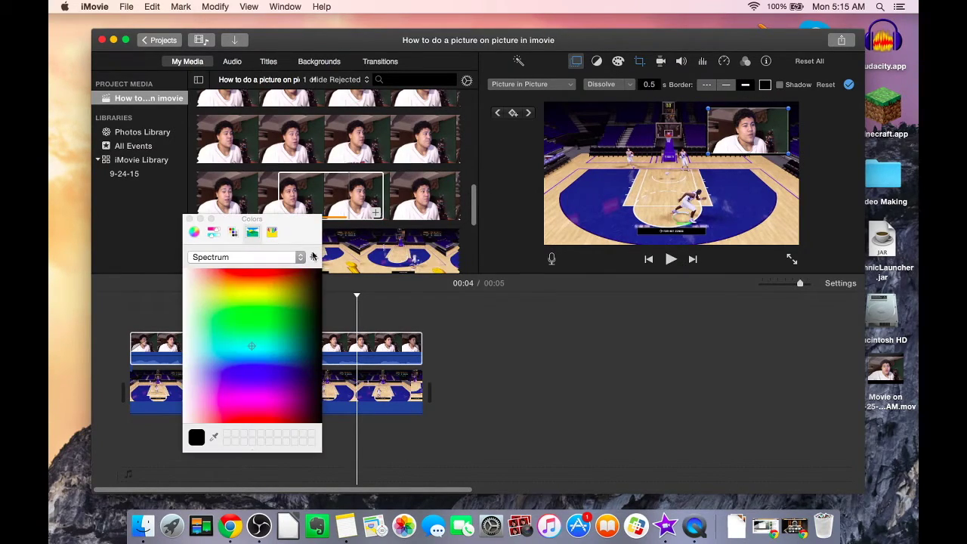
pyautogui.click(258, 300)
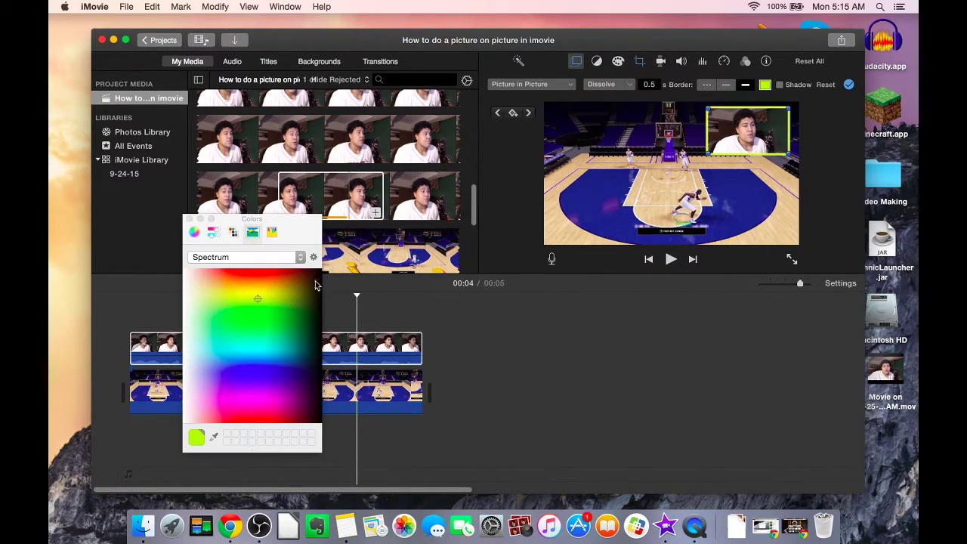
pyautogui.click(189, 219)
pyautogui.moveTo(765, 145)
pyautogui.mouseDown()
pyautogui.moveTo(714, 181)
pyautogui.moveTo(708, 173)
pyautogui.moveTo(764, 152)
pyautogui.moveTo(768, 140)
pyautogui.mouseUp()
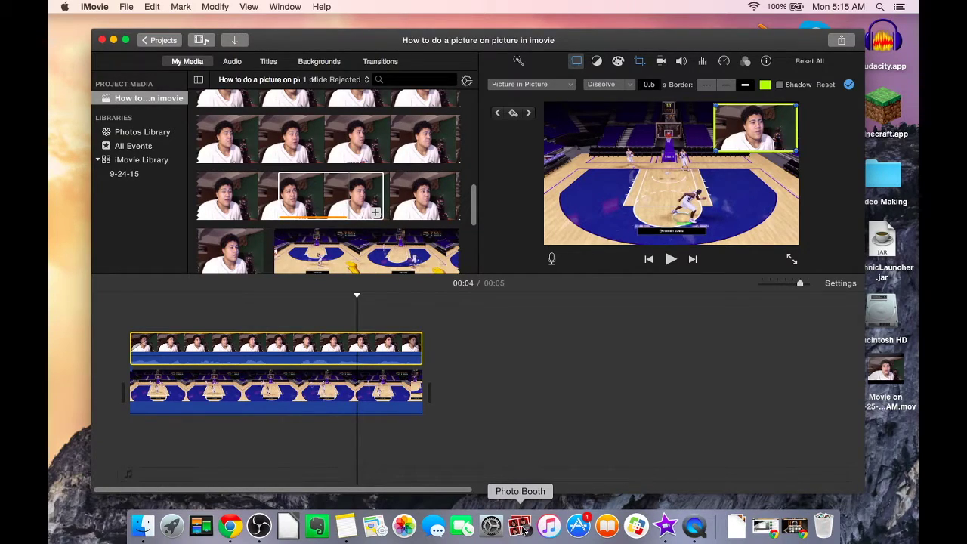
pyautogui.rightClick(695, 525)
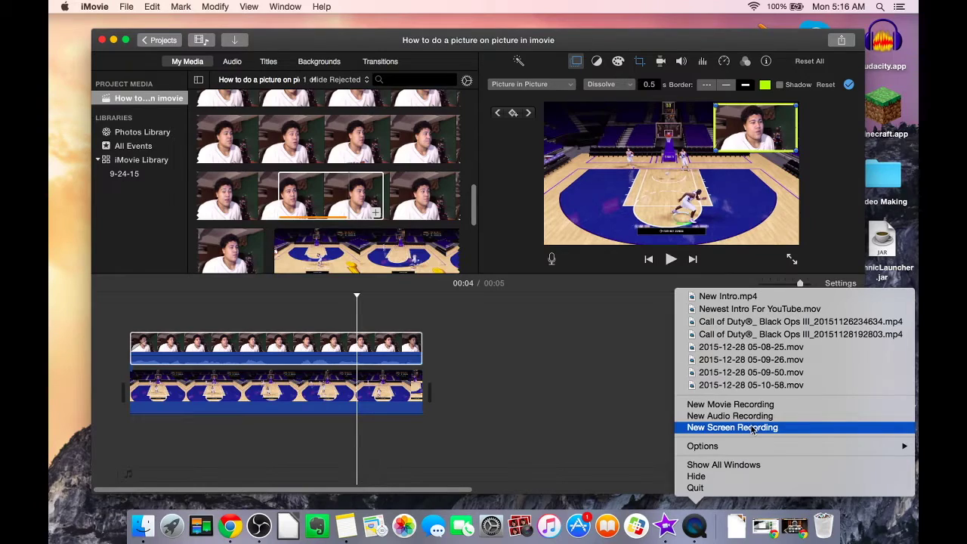
pyautogui.click(621, 401)
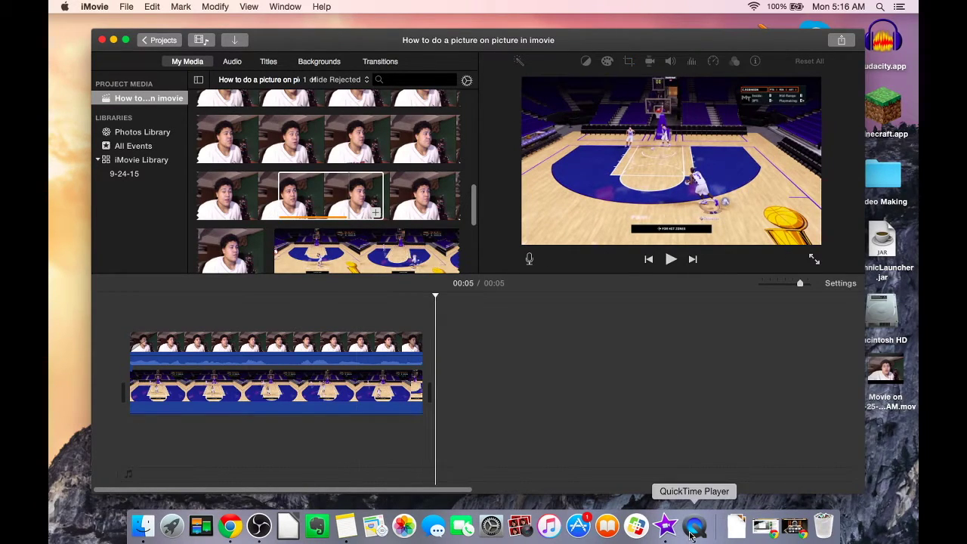
pyautogui.rightClick(696, 523)
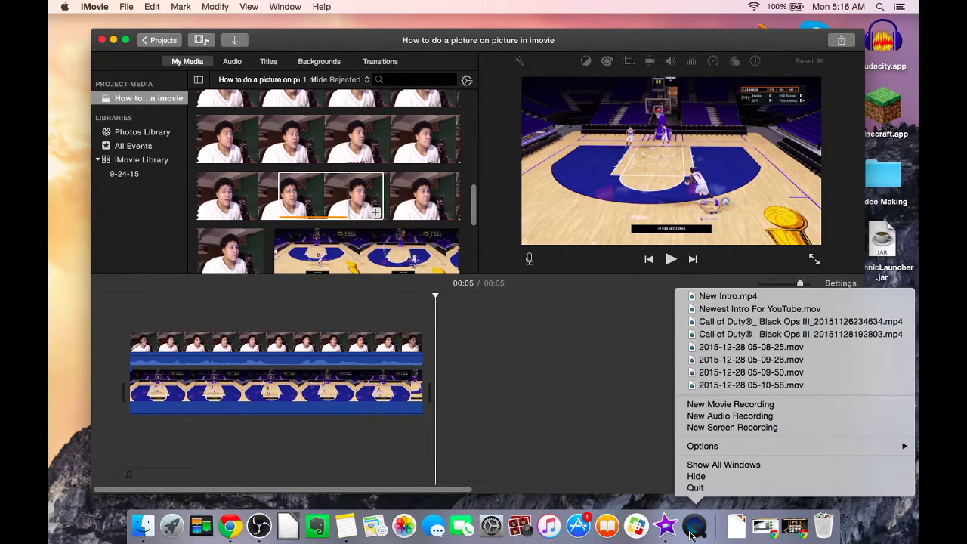
pyautogui.click(721, 407)
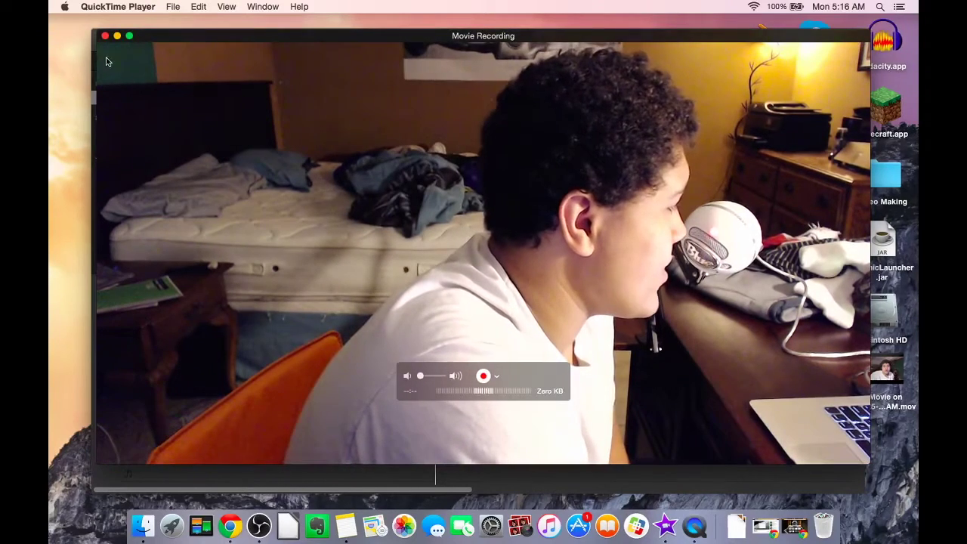
pyautogui.click(101, 36)
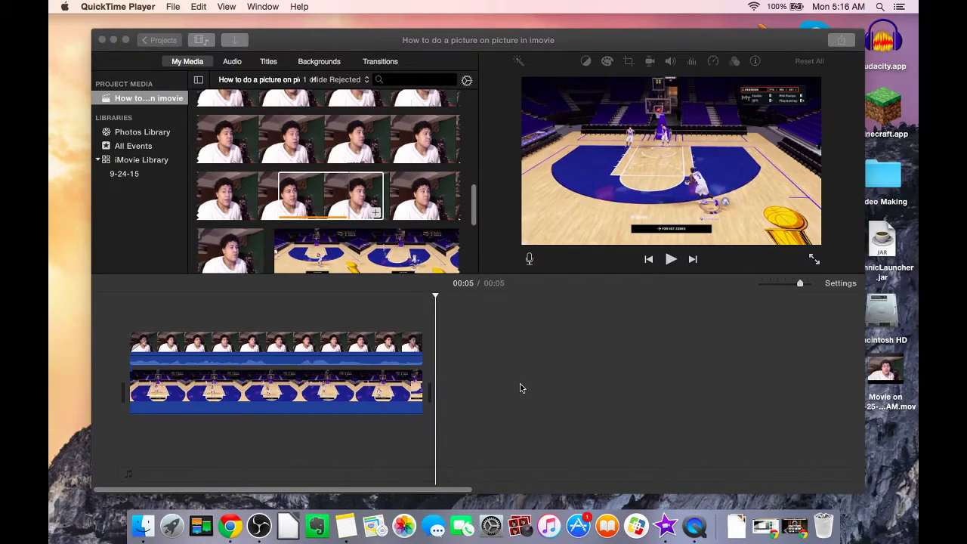